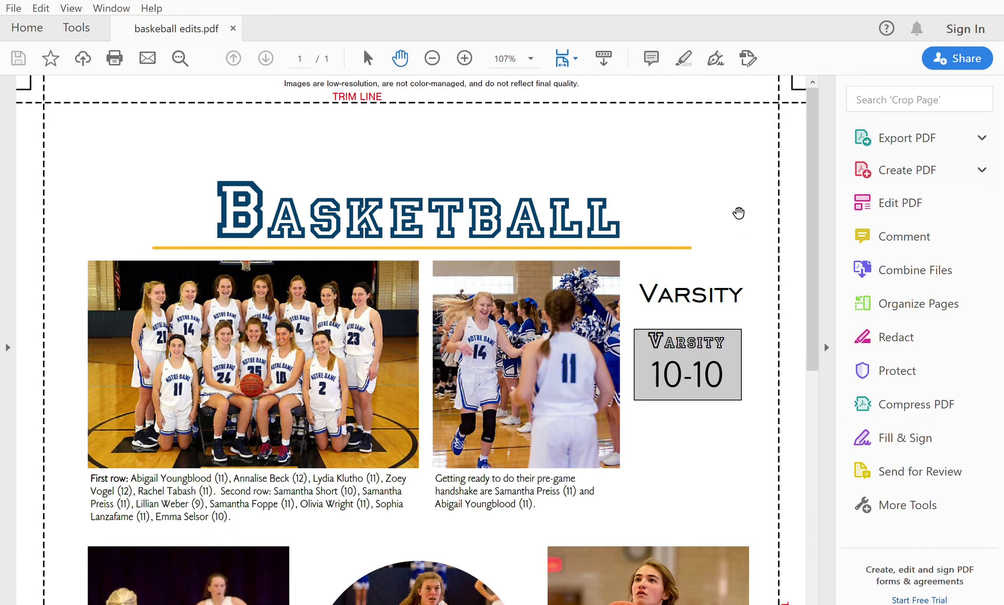
Highlight the opening words of the pre-game handshake caption in yellow.
click(684, 56)
drag(436, 474, 525, 478)
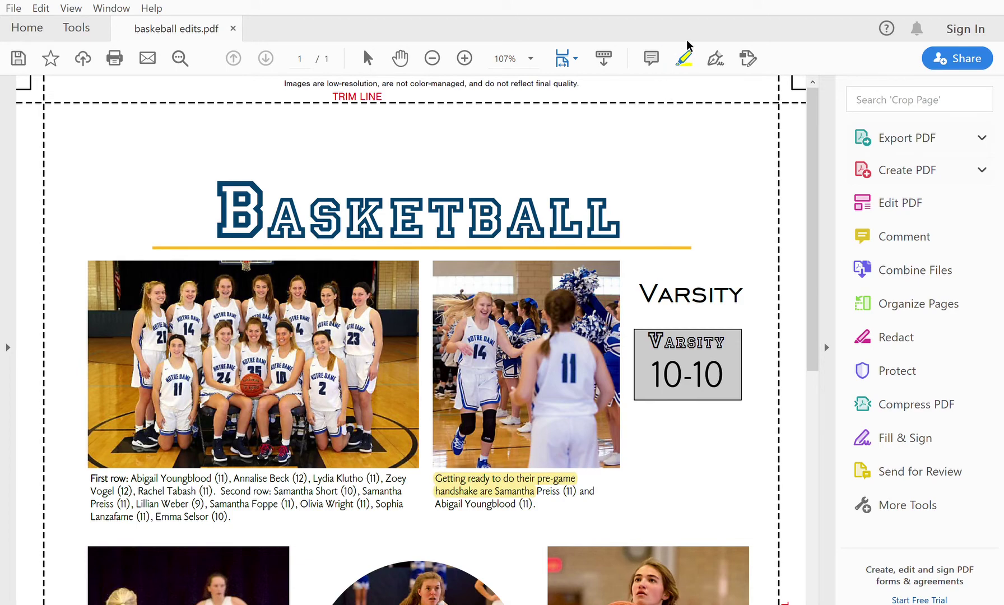
click(717, 45)
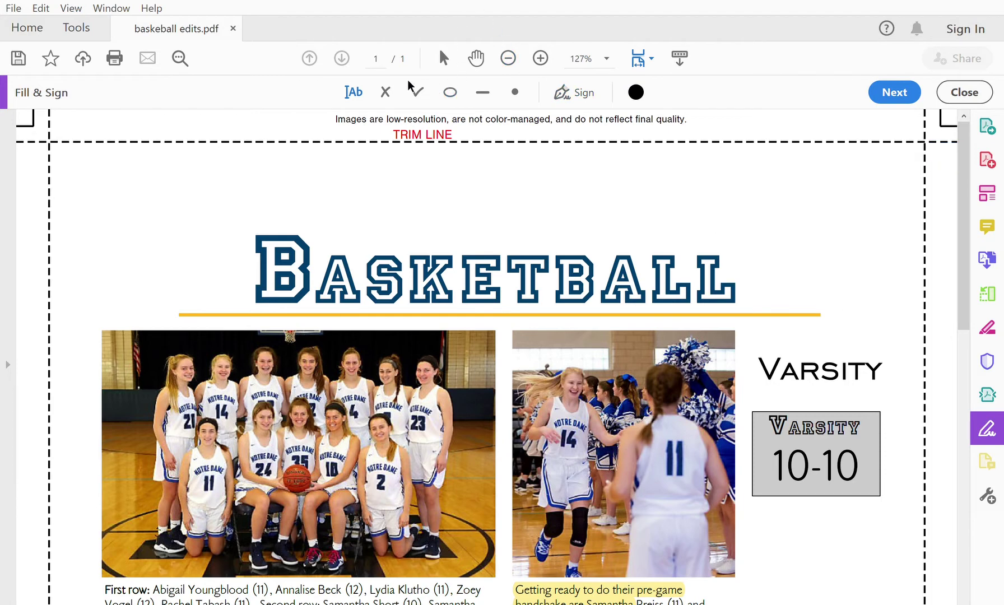
Add a 'crop photo' text note at the team photo's top-left corner.
scroll(457, 220, down, 3)
scroll(451, 223, up, 1)
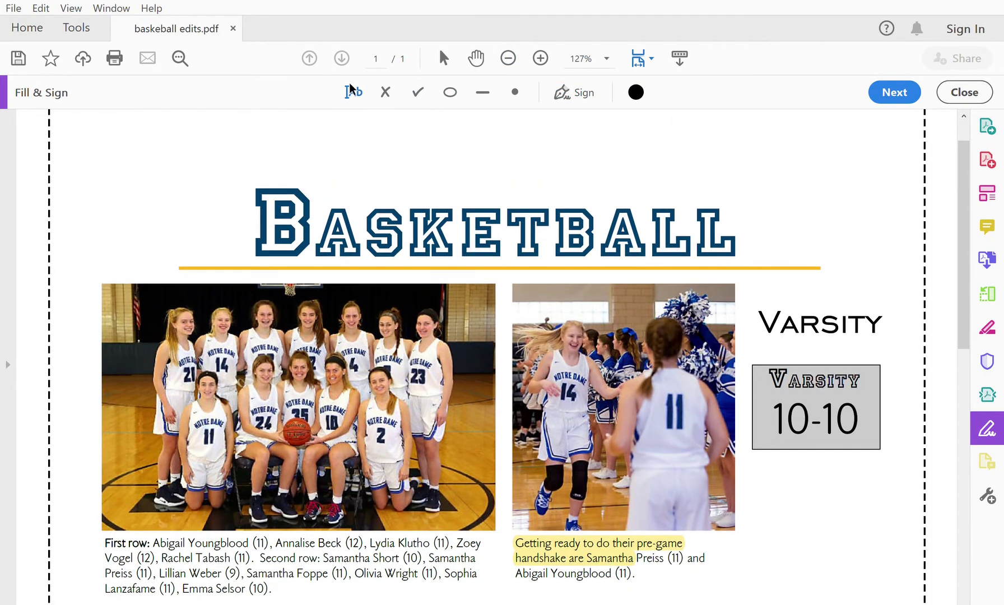
click(350, 80)
click(98, 223)
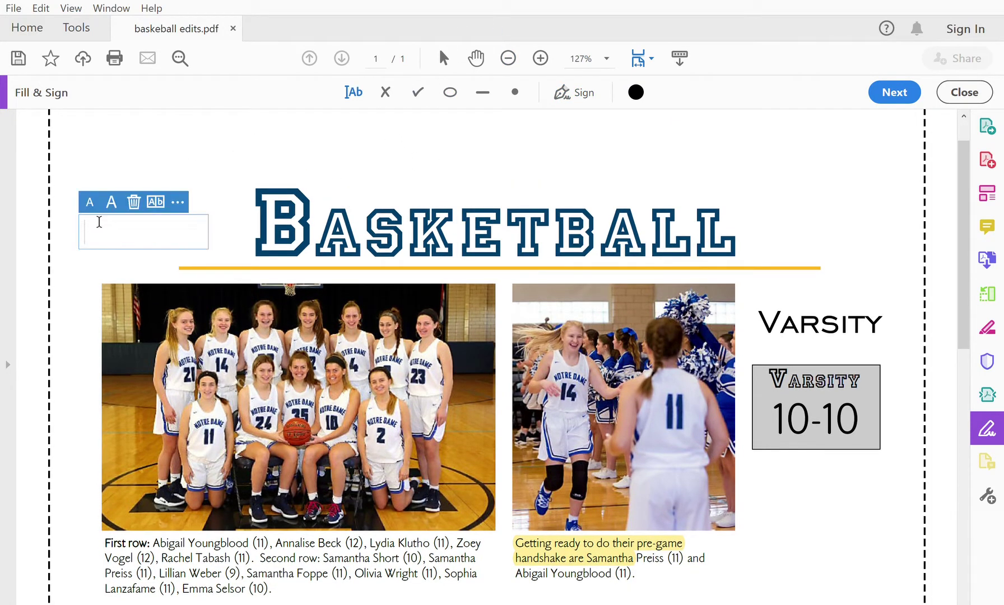
text(crop)
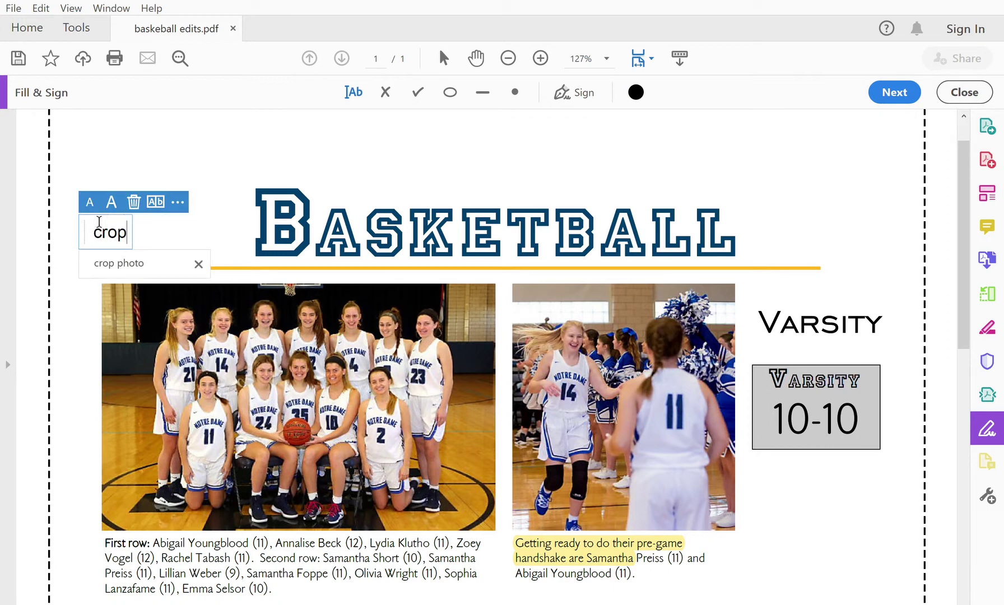
text( photo)
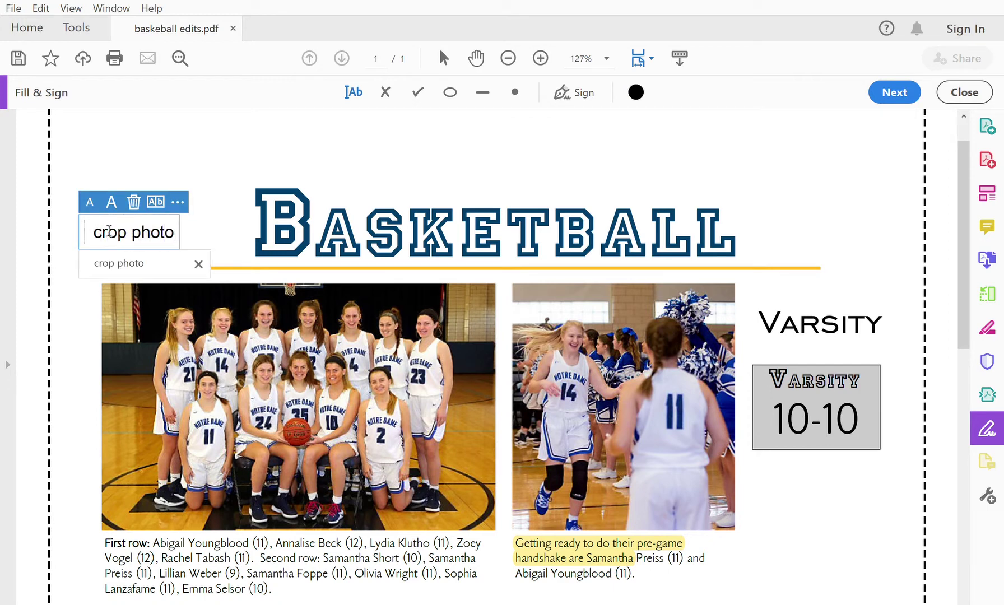
drag(92, 218, 82, 257)
click(129, 262)
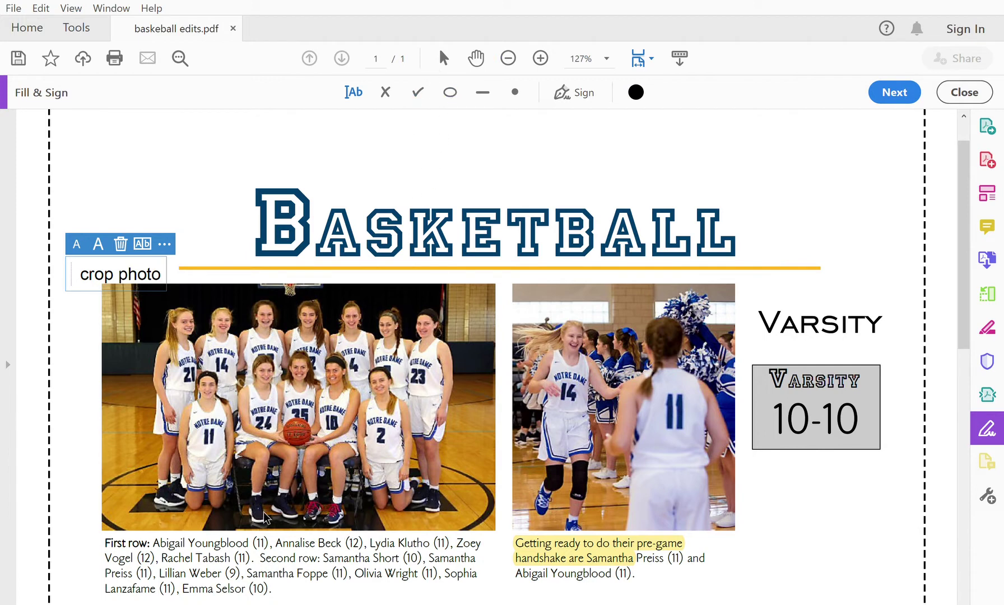
Circle the second player's name in the first-row caption with an oval.
click(450, 92)
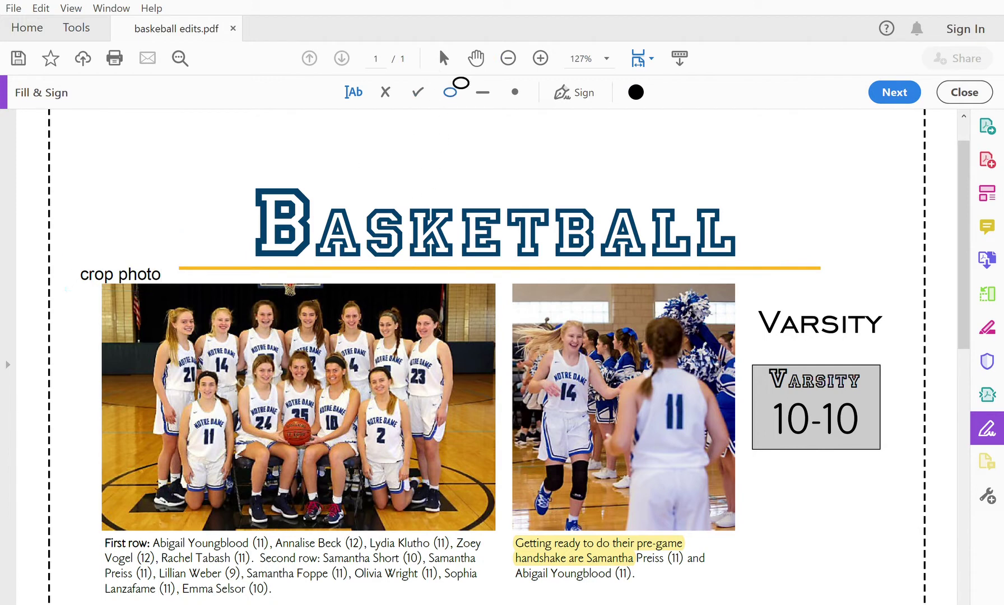
click(279, 540)
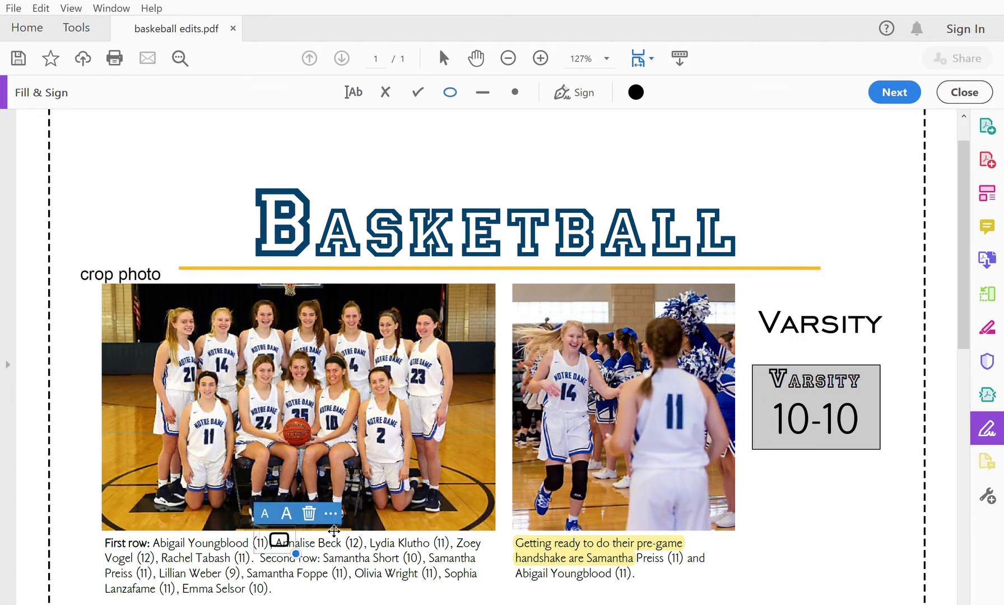
drag(299, 548, 339, 562)
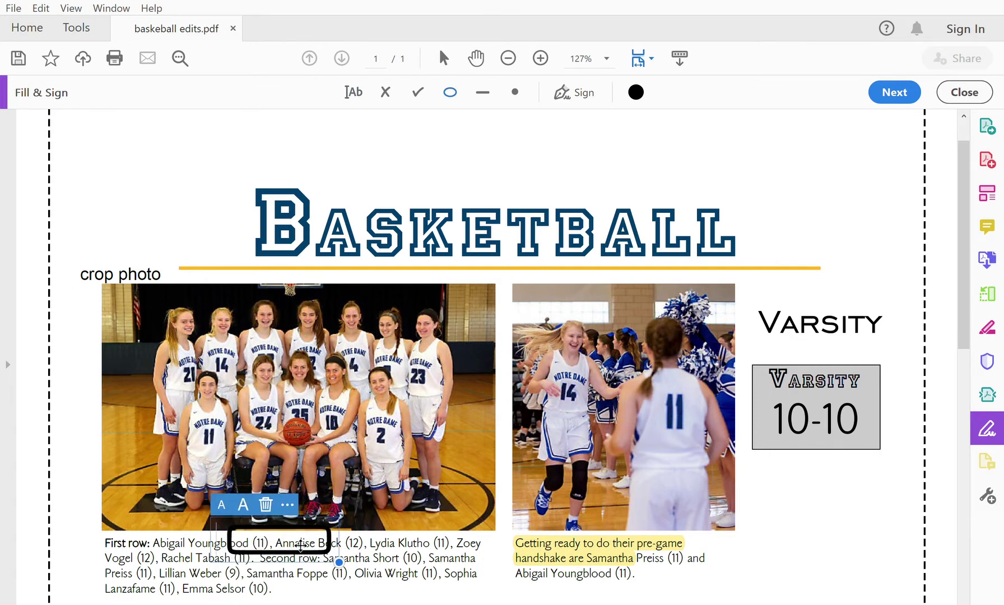
drag(283, 526, 325, 527)
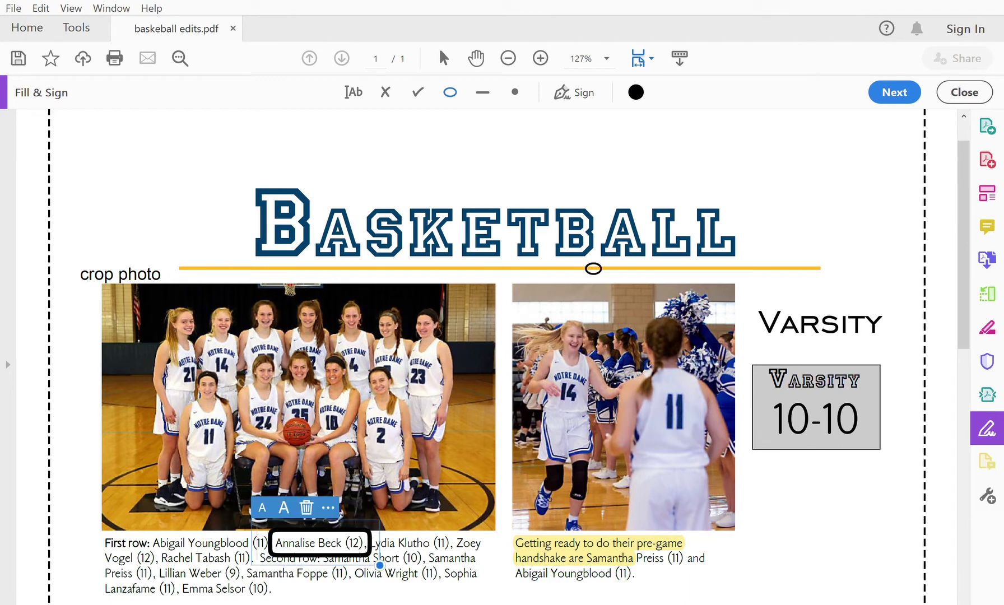
Place three check marks on the first-row caption names.
click(418, 85)
click(239, 538)
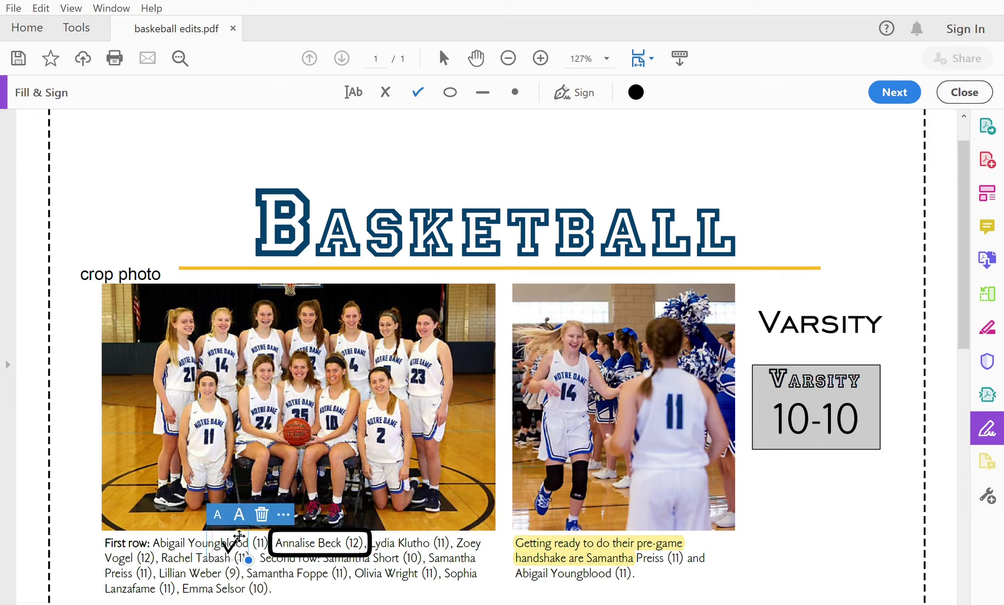
click(177, 562)
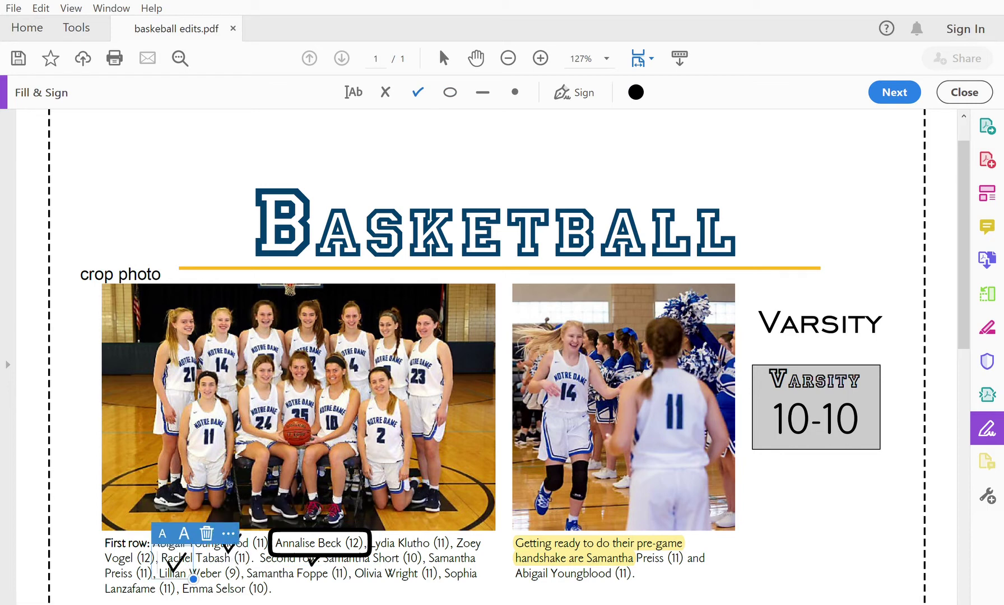
click(301, 579)
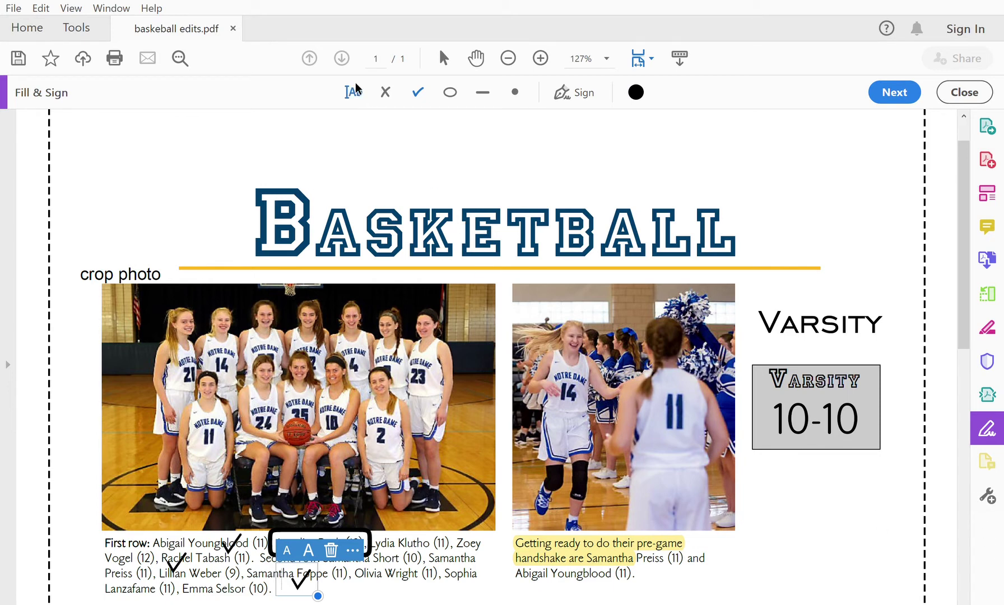
click(385, 92)
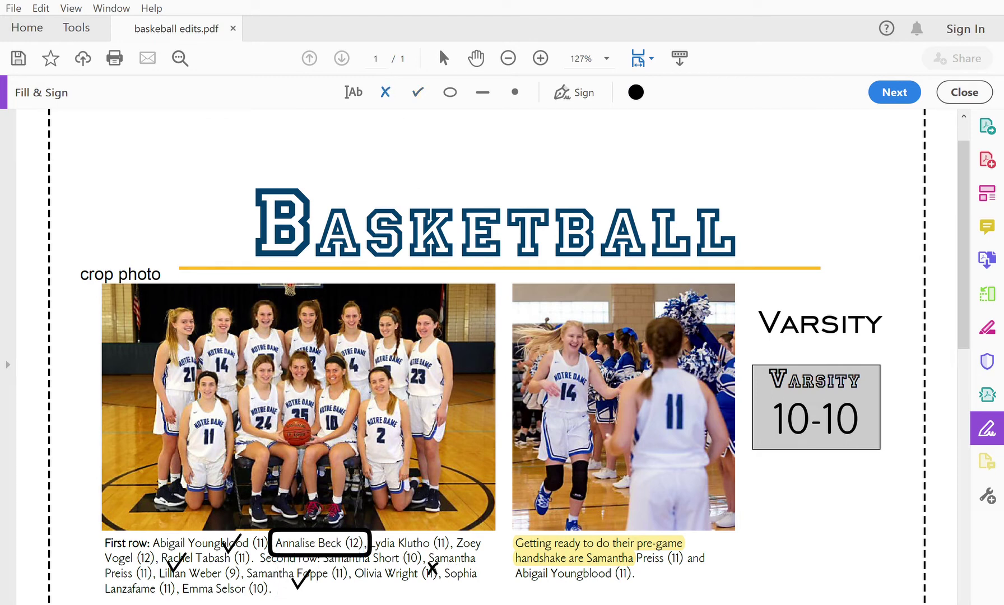
X out a player's number in the caption and circle the Varsity 10-10 box.
click(429, 572)
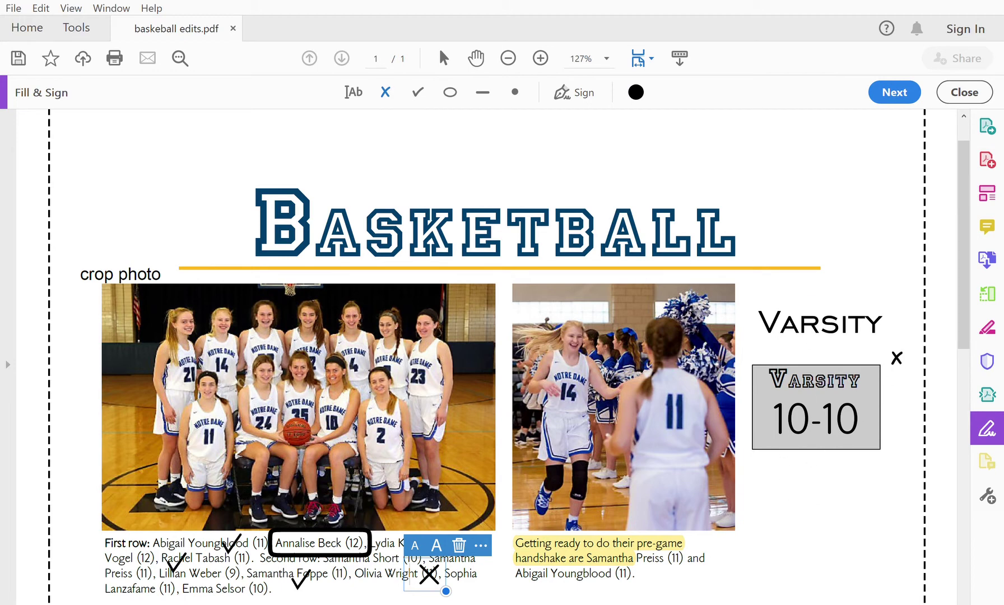
click(451, 90)
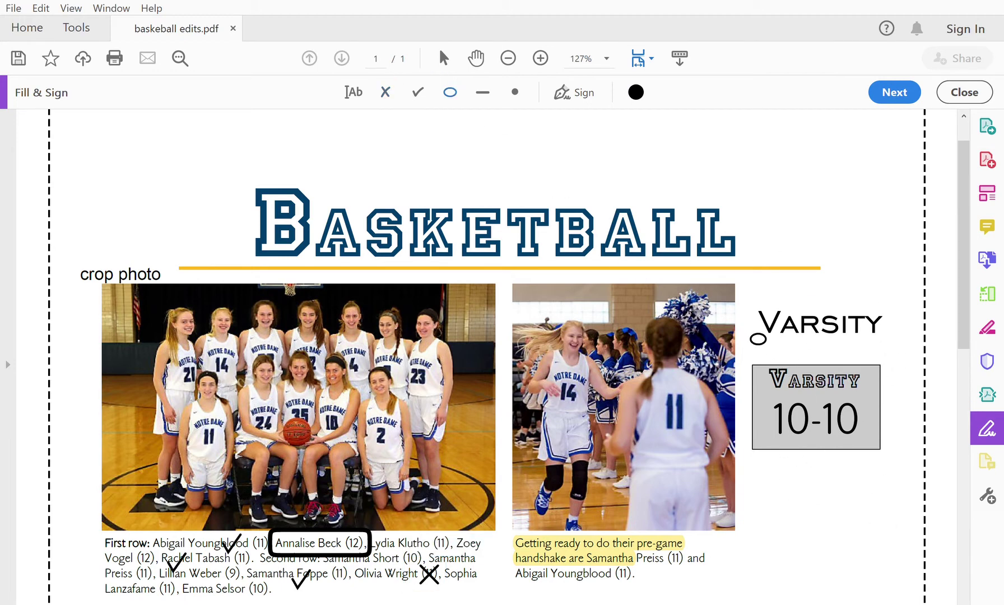
click(745, 344)
drag(804, 368, 888, 467)
drag(807, 415, 850, 439)
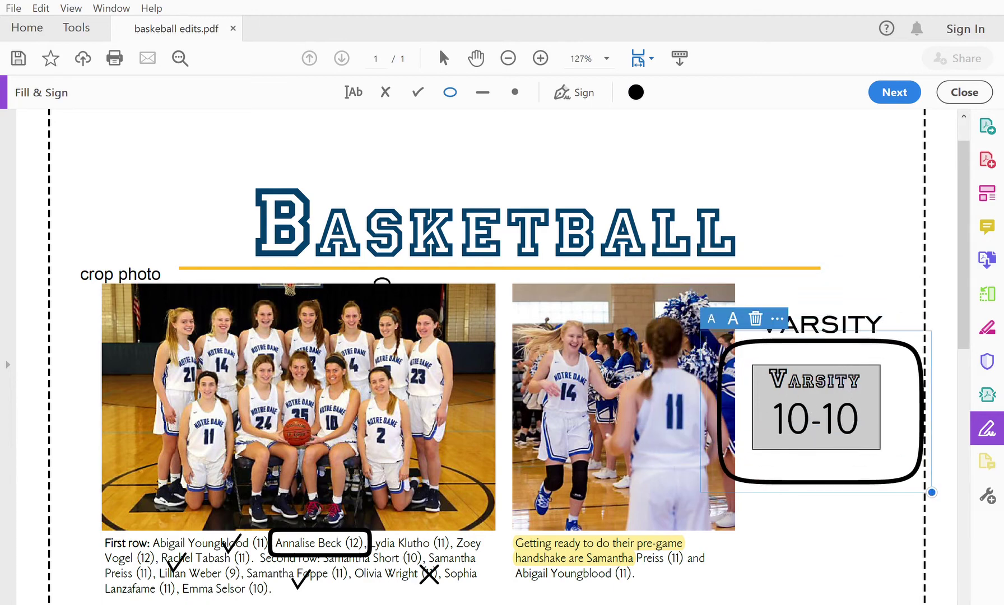
scroll(375, 399, down, 3)
scroll(374, 399, down, 15)
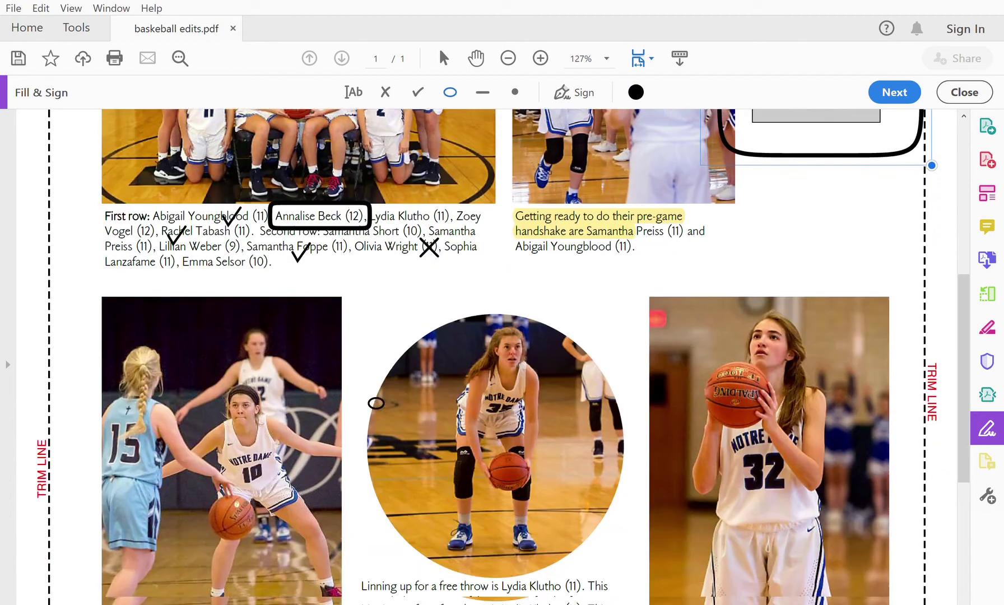
scroll(376, 403, up, 18)
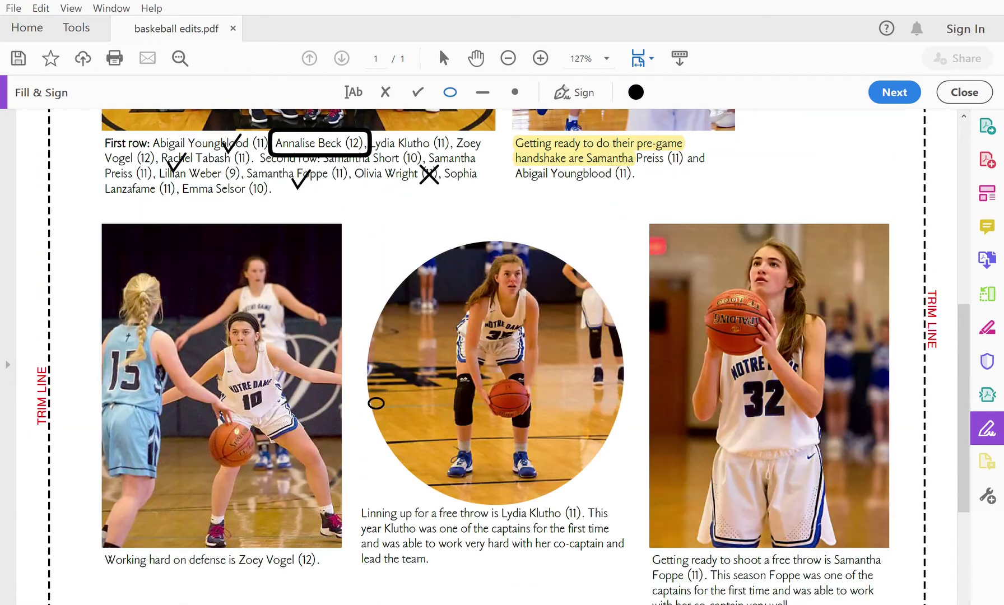
scroll(376, 402, up, 3)
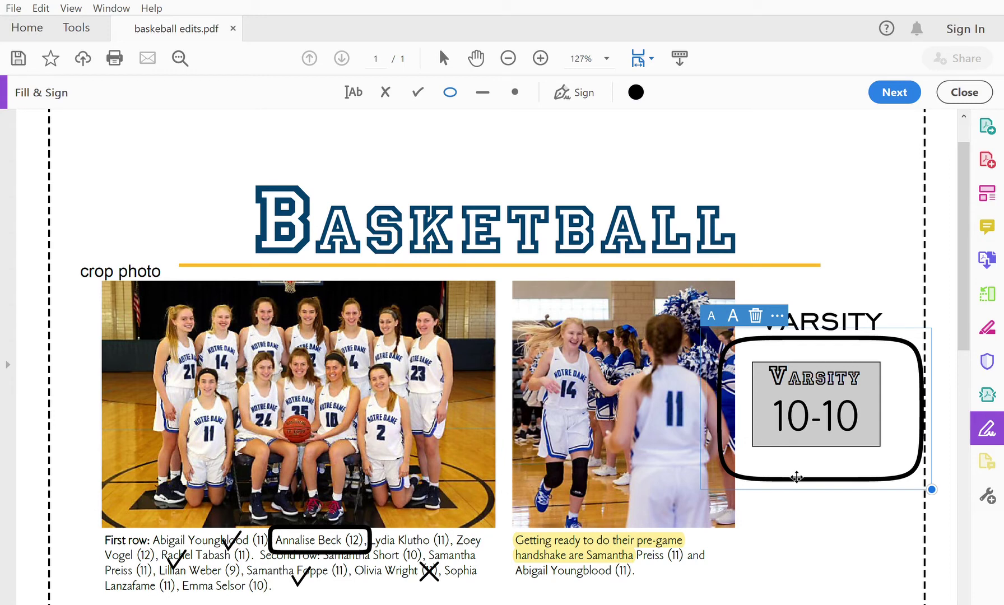
Undo the stray extra oval on the second caption and check the File menu.
click(477, 554)
key(ctrl+z)
click(13, 8)
key(Escape)
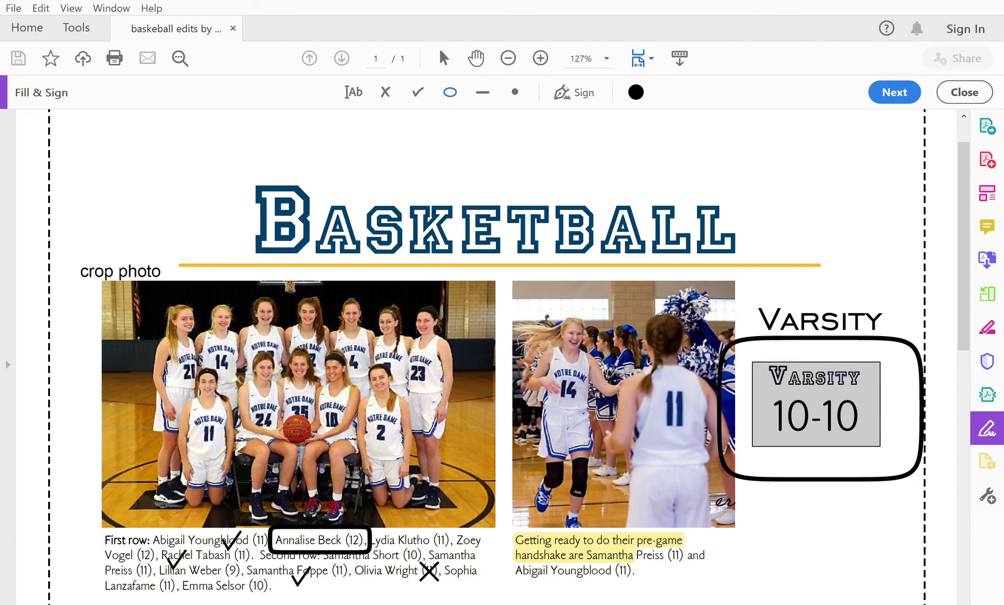
Place enlarged handwritten initials to the upper left of the BASKETBALL heading.
scroll(778, 308, down, 5)
scroll(780, 309, down, 10)
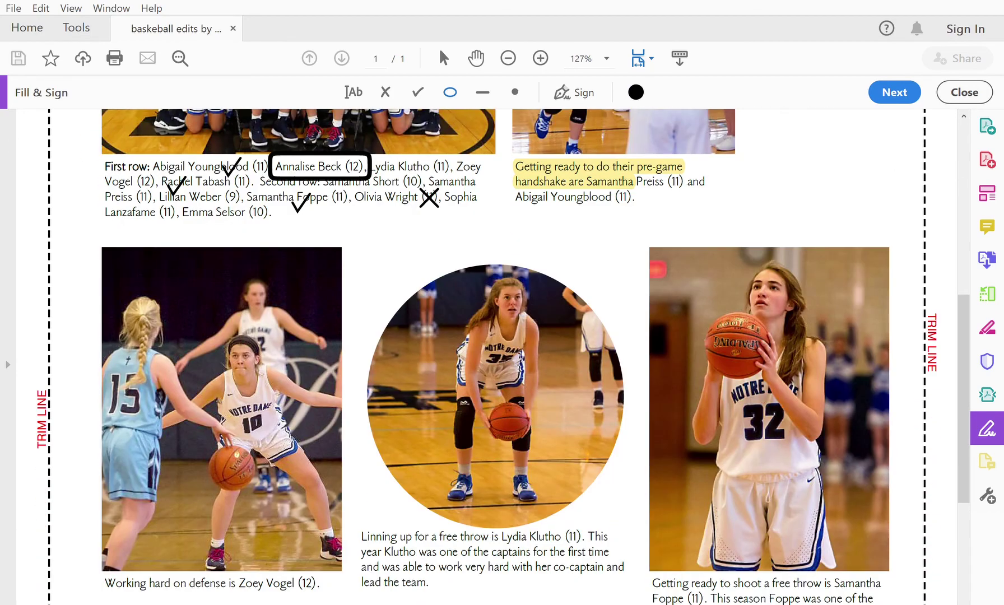
scroll(778, 356, up, 5)
scroll(779, 356, up, 12)
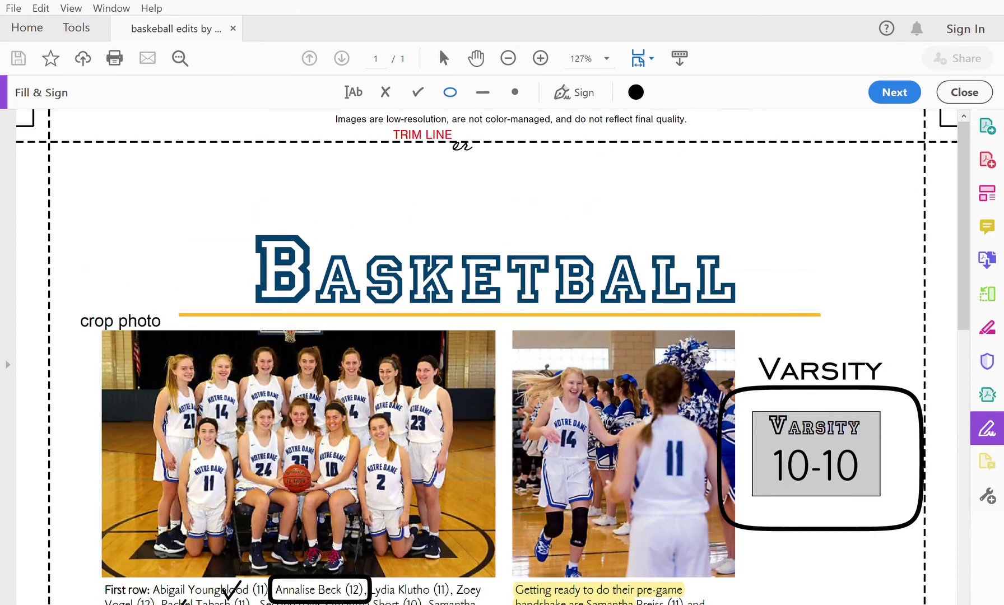
click(97, 161)
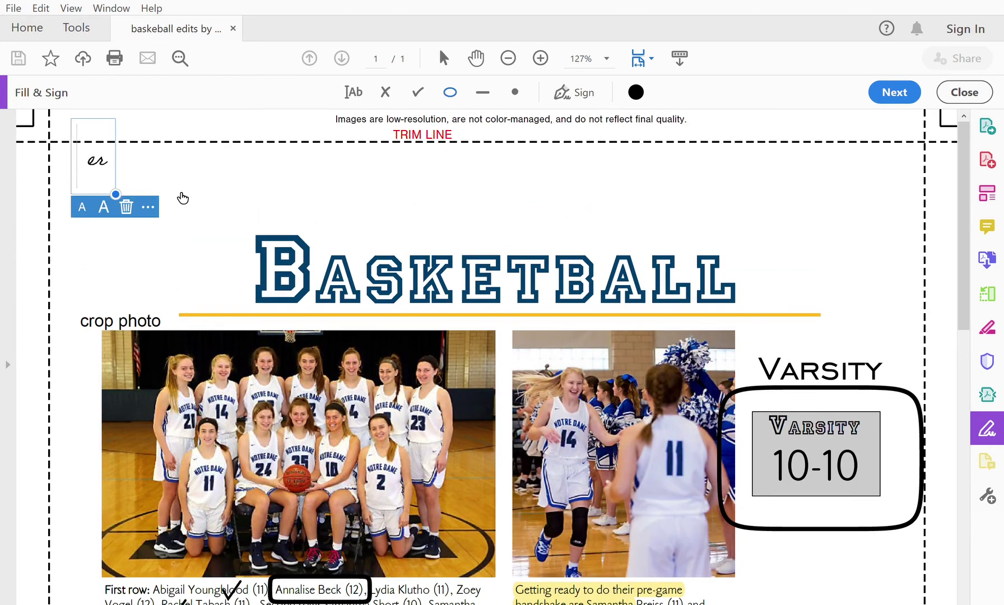
drag(136, 202, 206, 284)
click(309, 217)
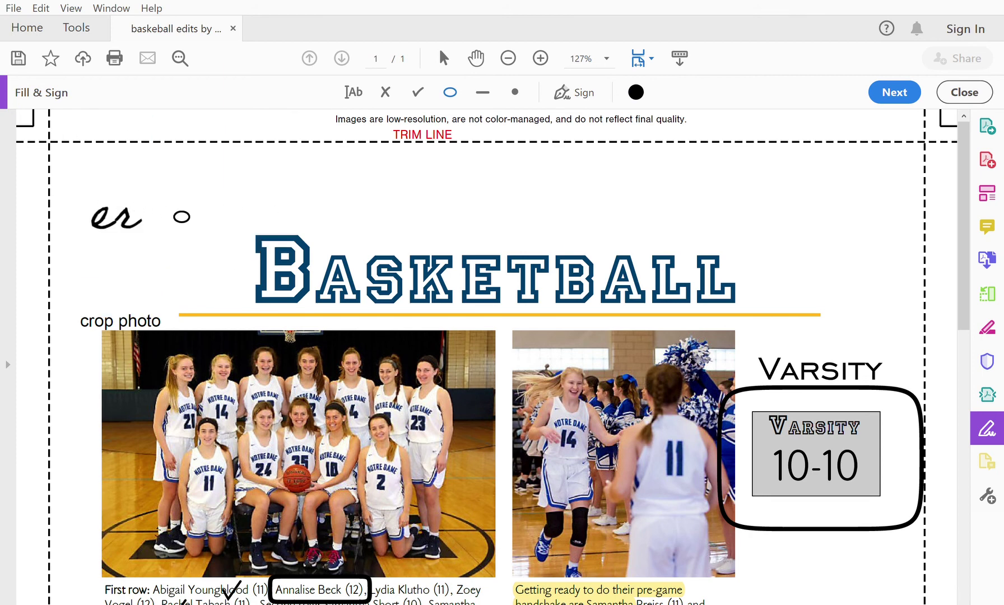